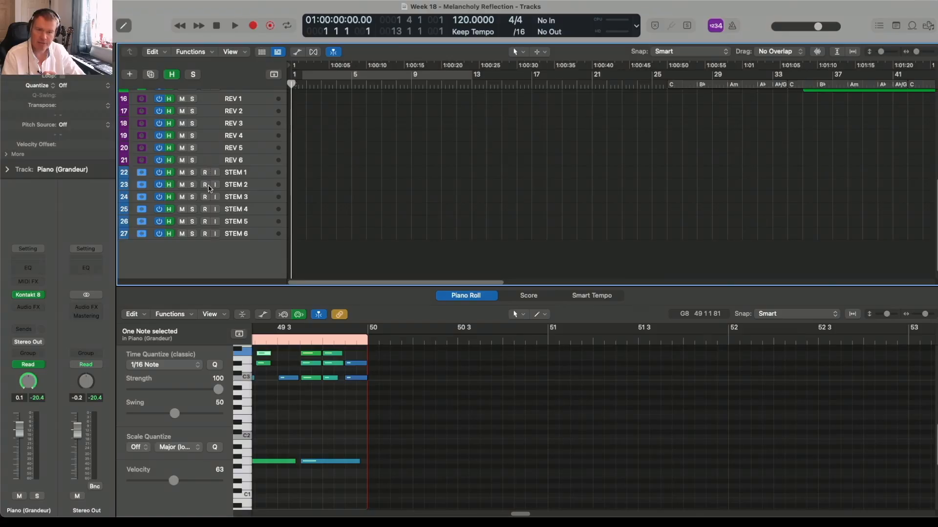
- Toggle track hiding on and examine the BBC Glock region's notes in the piano roll
{"action": "left_click", "coordinate": [171, 76]}
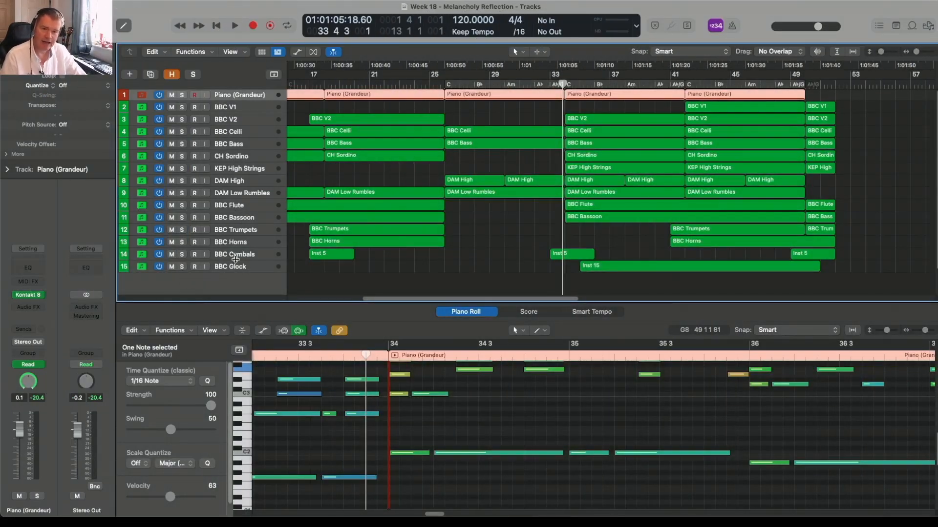
{"action": "left_click", "coordinate": [259, 270]}
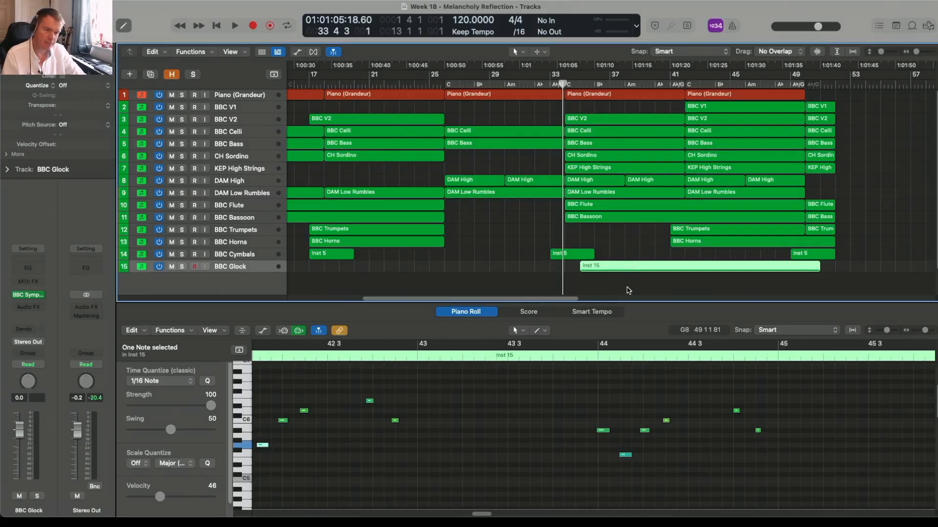
{"action": "left_click", "coordinate": [565, 421]}
{"action": "key", "text": "z"}
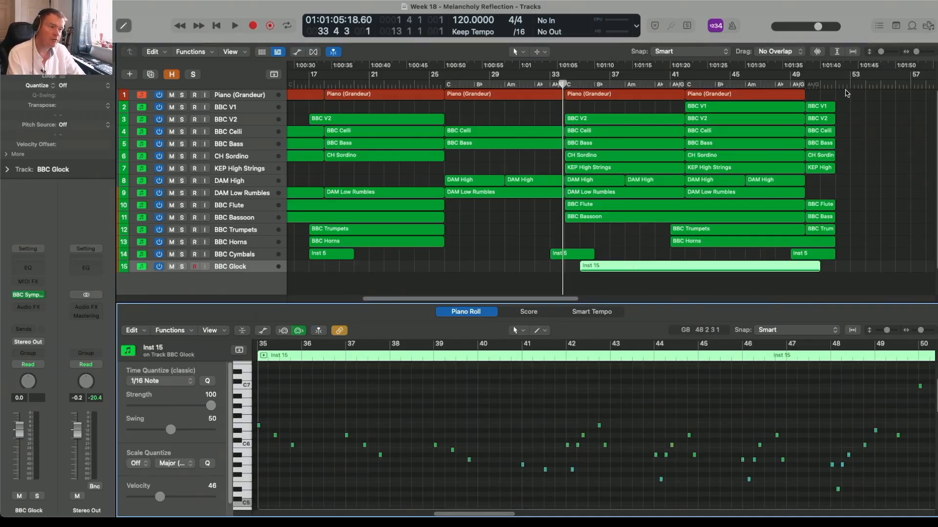
{"action": "left_click", "coordinate": [819, 99]}
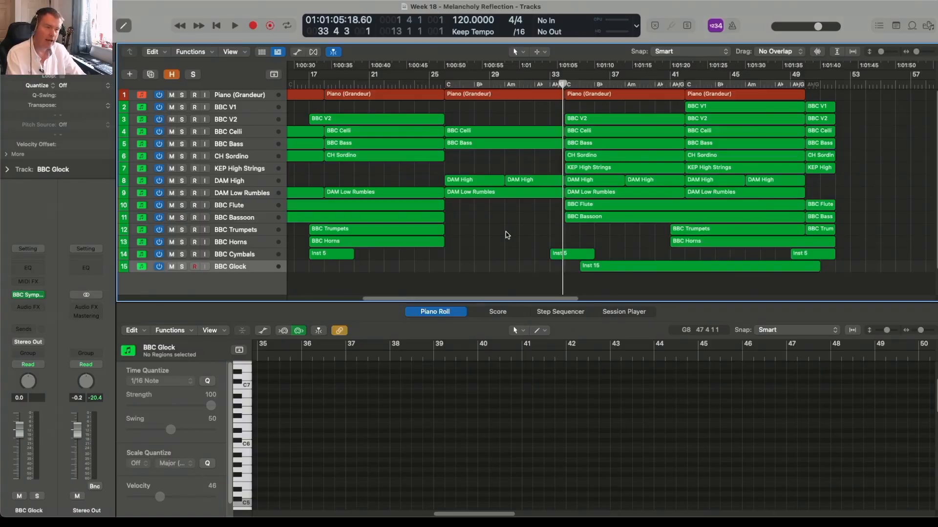
{"action": "key", "text": "z"}
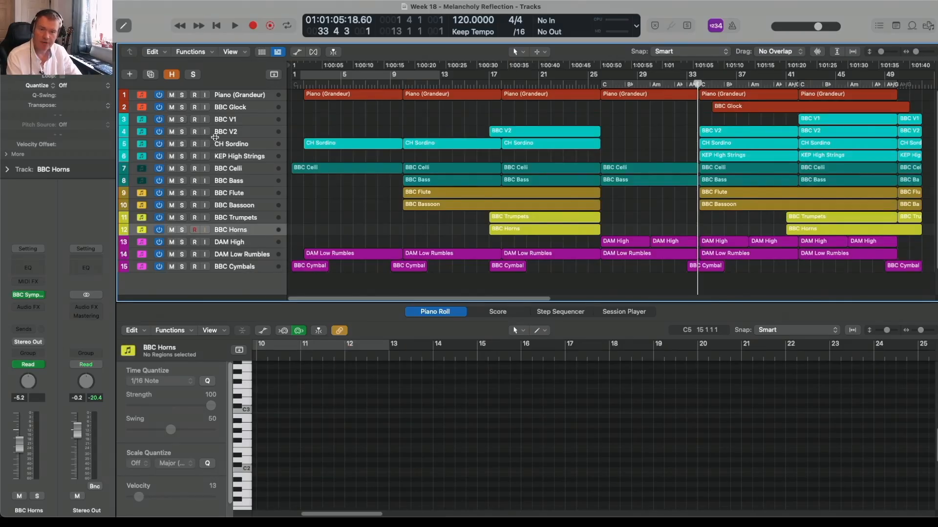
- Show the hidden reverb and stem tracks and scroll through the full track list
{"action": "left_click", "coordinate": [173, 76]}
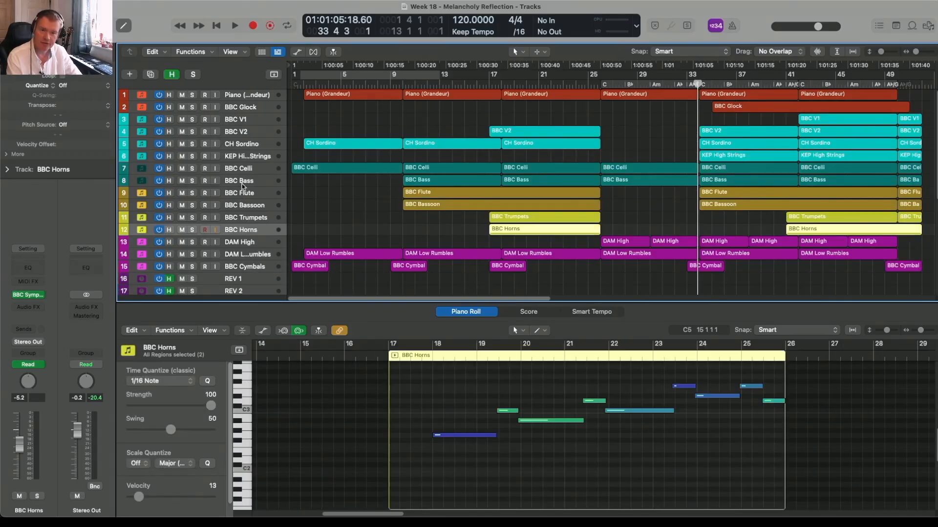
{"action": "scroll", "coordinate": [243, 187], "scroll_direction": "down", "scroll_amount": 4}
{"action": "scroll", "coordinate": [242, 187], "scroll_direction": "down", "scroll_amount": 3}
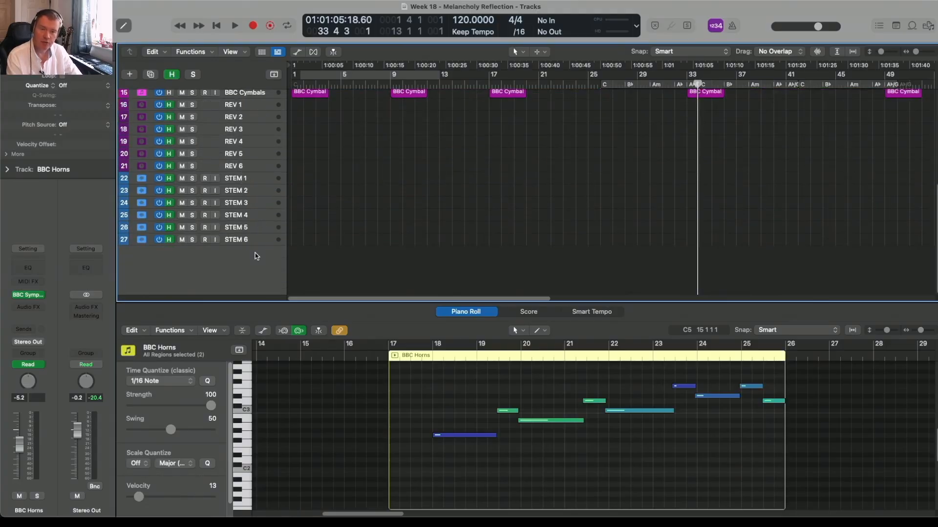
{"action": "scroll", "coordinate": [255, 253], "scroll_direction": "up", "scroll_amount": 6}
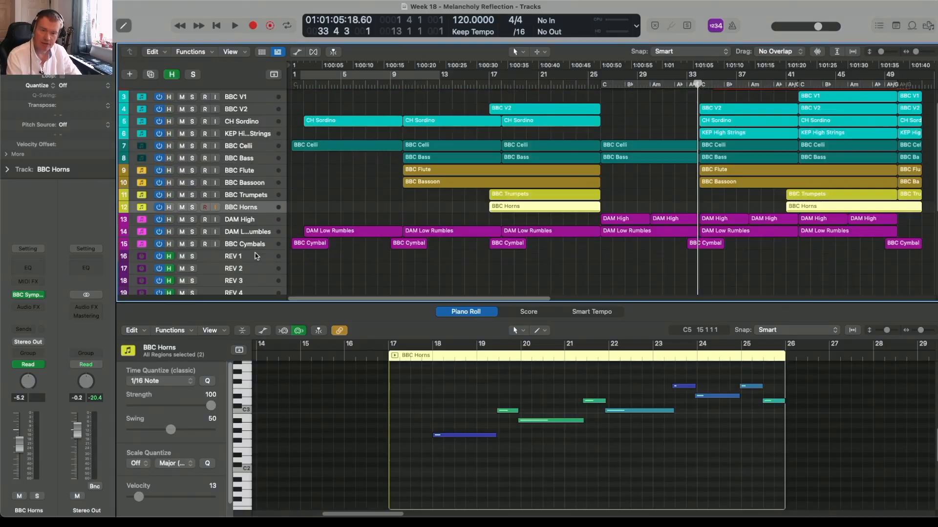
{"action": "scroll", "coordinate": [254, 253], "scroll_direction": "down", "scroll_amount": 3}
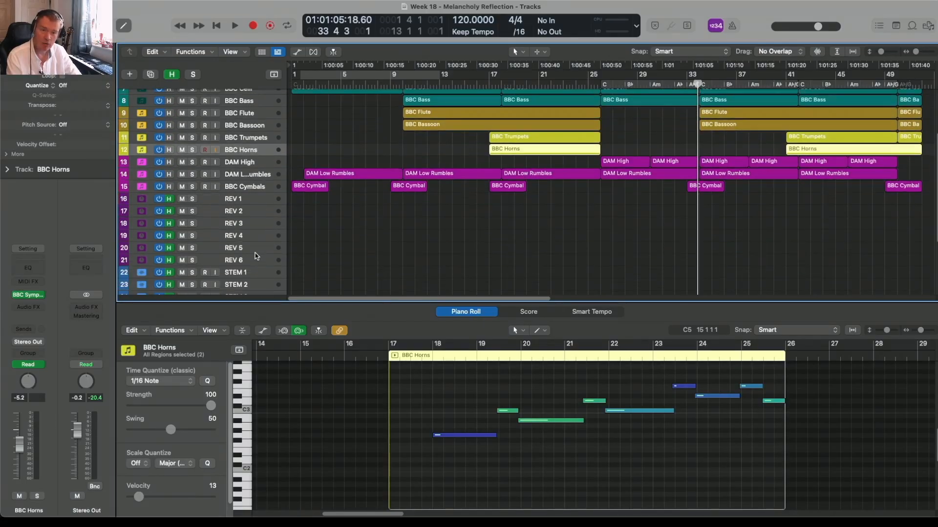
{"action": "scroll", "coordinate": [255, 253], "scroll_direction": "down", "scroll_amount": 1}
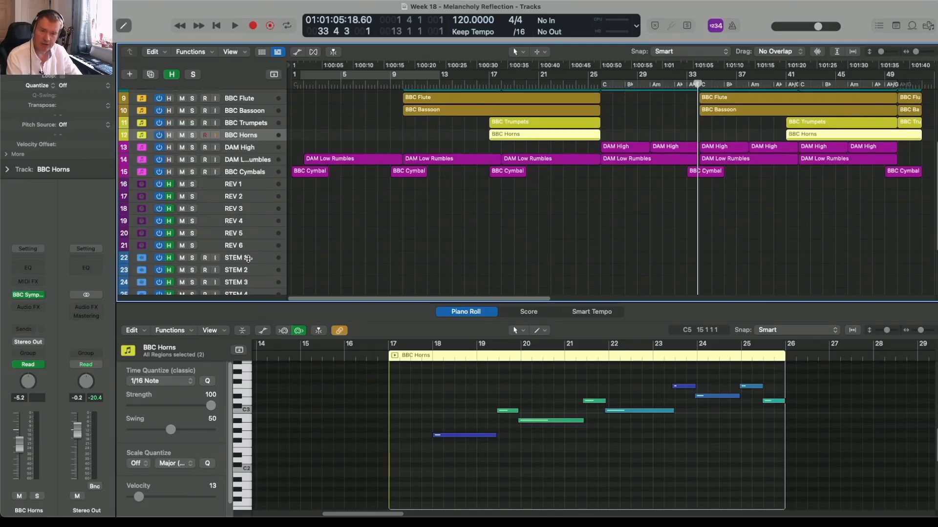
{"action": "scroll", "coordinate": [248, 261], "scroll_direction": "down", "scroll_amount": 2}
{"action": "scroll", "coordinate": [248, 262], "scroll_direction": "up", "scroll_amount": 6}
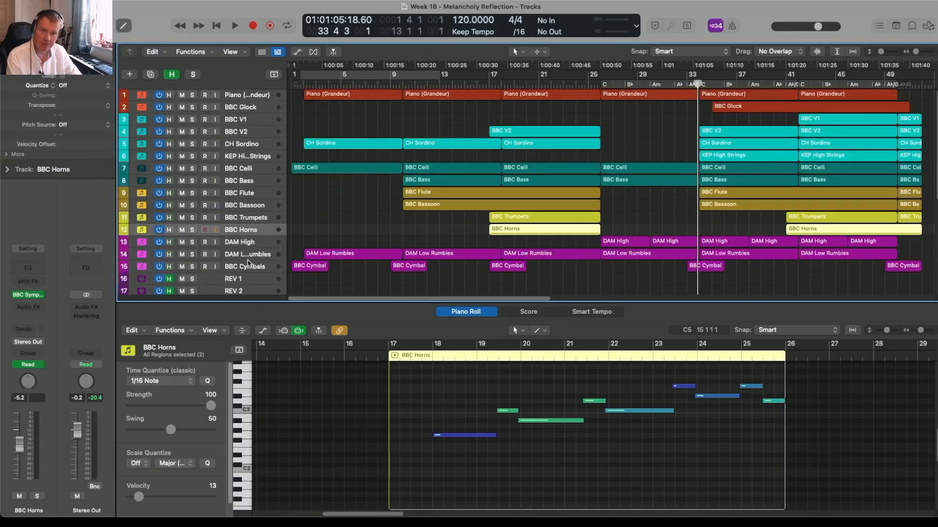
{"action": "scroll", "coordinate": [246, 246], "scroll_direction": "down", "scroll_amount": 4}
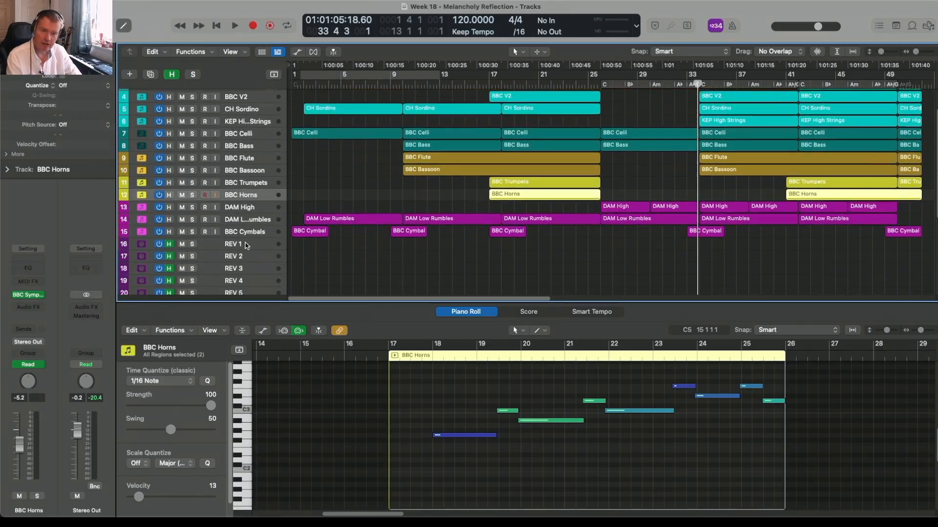
- Open the mixer and enlarge it so all channel strip sections are shown
{"action": "key", "text": "x"}
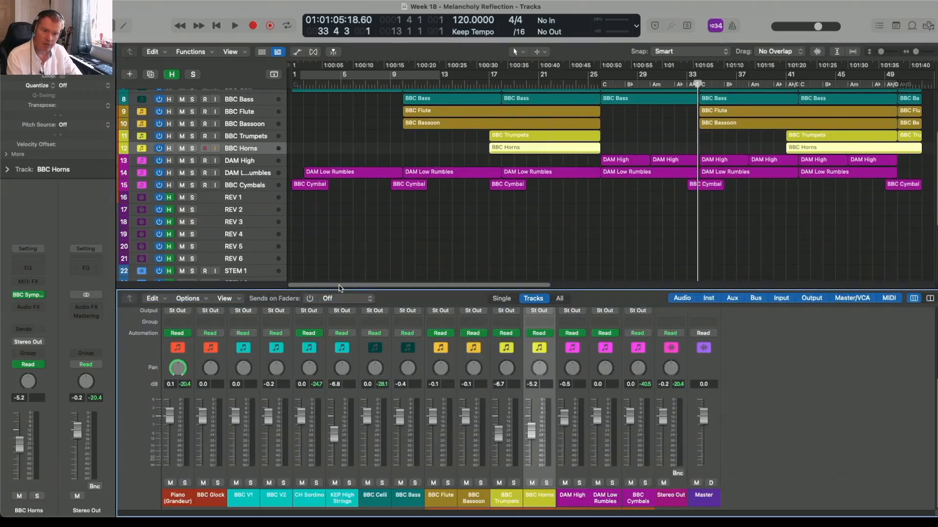
{"action": "left_click_drag", "start_coordinate": [339, 291], "coordinate": [337, 197]}
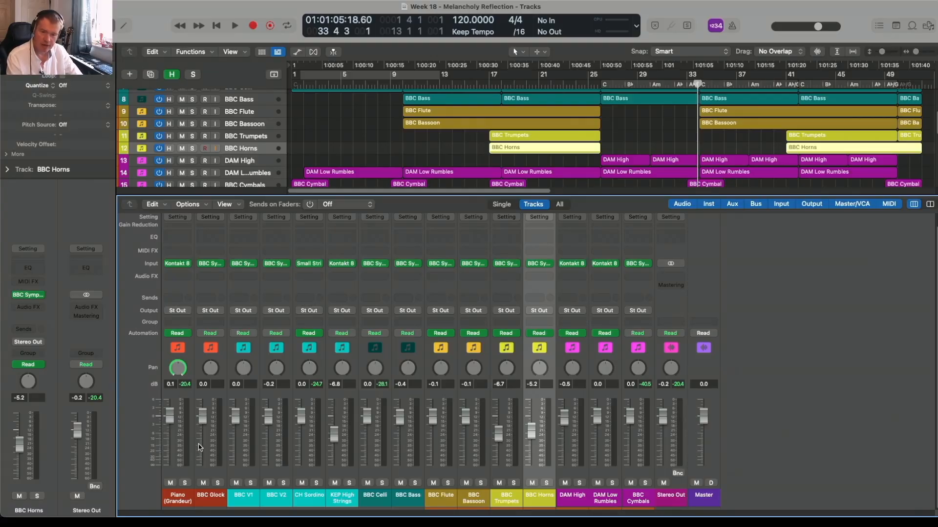
- Route the Piano (Grandeur) channel's output to Bus 21 (STEM 1)
{"action": "left_click", "coordinate": [185, 312]}
{"action": "mouse_move", "coordinate": [220, 371]}
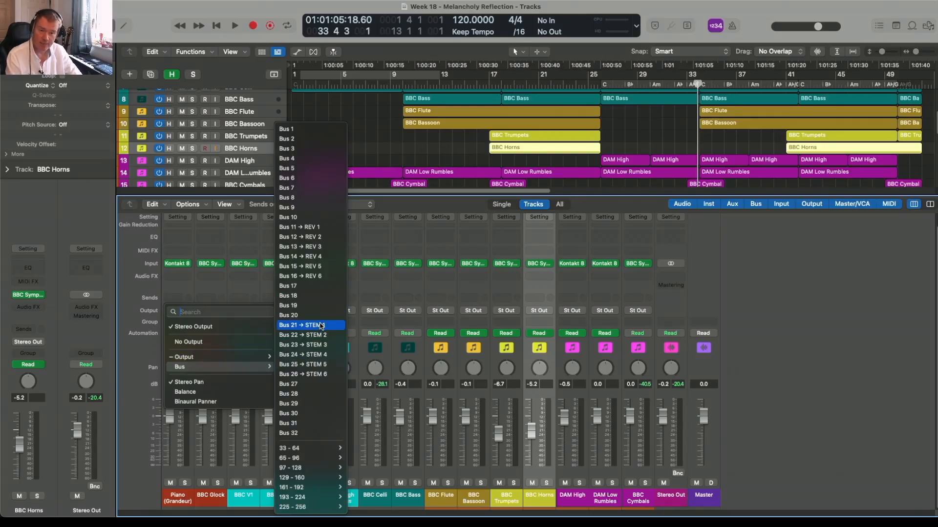
{"action": "left_click", "coordinate": [749, 309]}
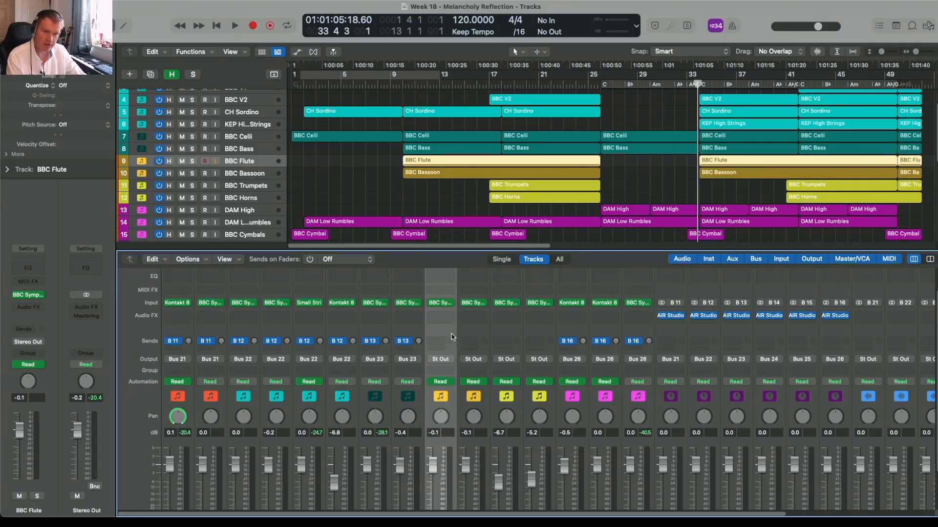
- Route the outputs of the Flute, Bassoon, Trumpets and Horns channels together to Bus 25 (Brass STEM)
{"action": "left_click", "coordinate": [536, 334], "text": "shift"}
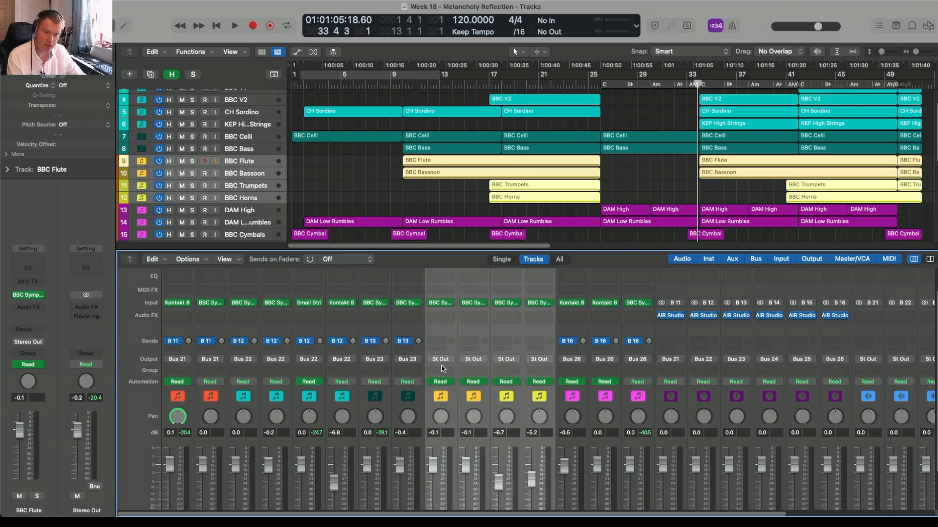
{"action": "left_click", "coordinate": [449, 362]}
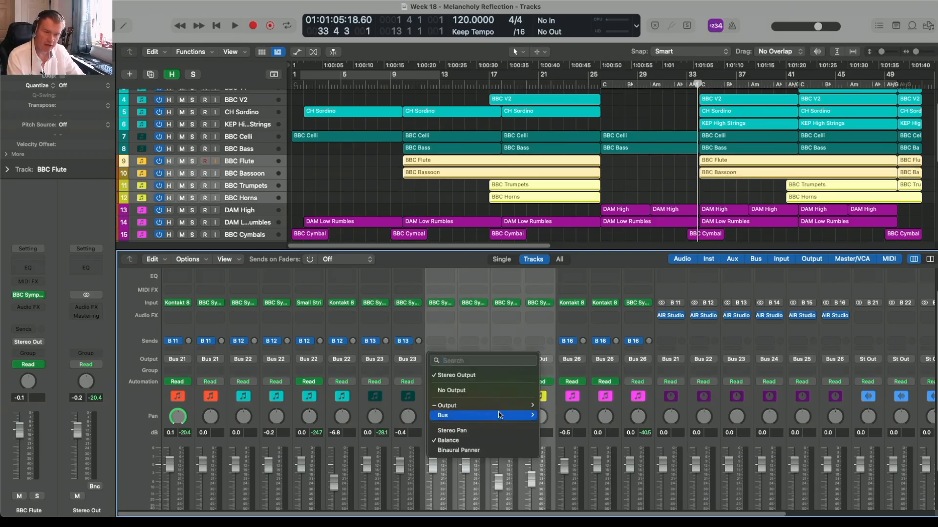
{"action": "mouse_move", "coordinate": [489, 416]}
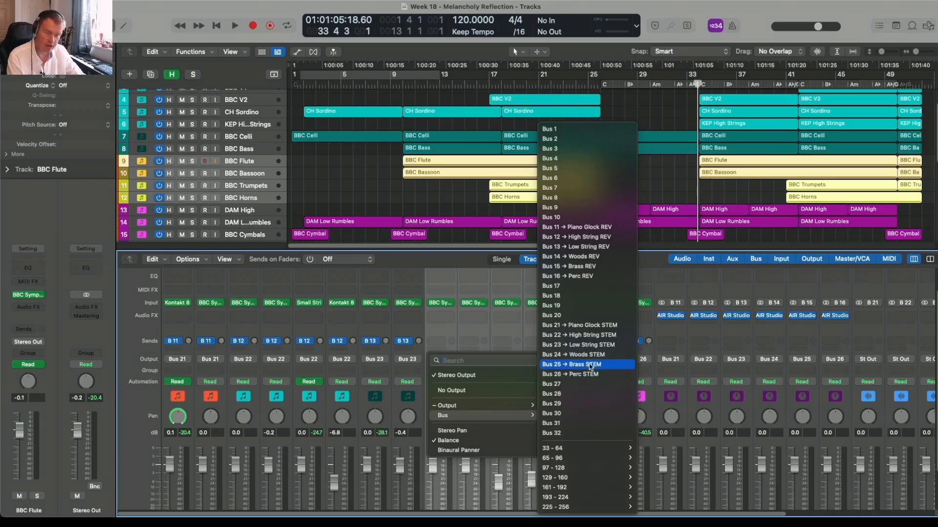
{"action": "left_click", "coordinate": [589, 364]}
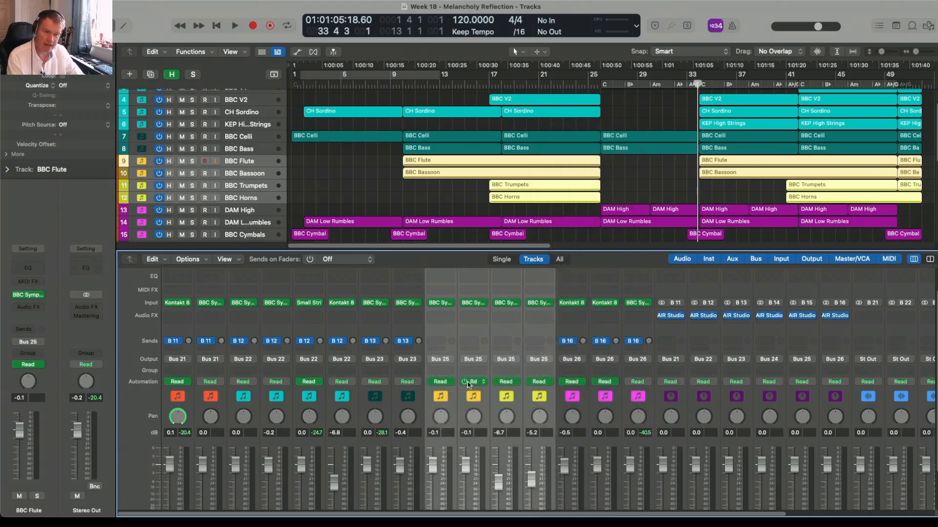
- Add a send to Bus 15 (Brass REV) on the Flute, Bassoon, Trumpets and Horns channels
{"action": "left_click", "coordinate": [443, 344]}
{"action": "mouse_move", "coordinate": [500, 428]}
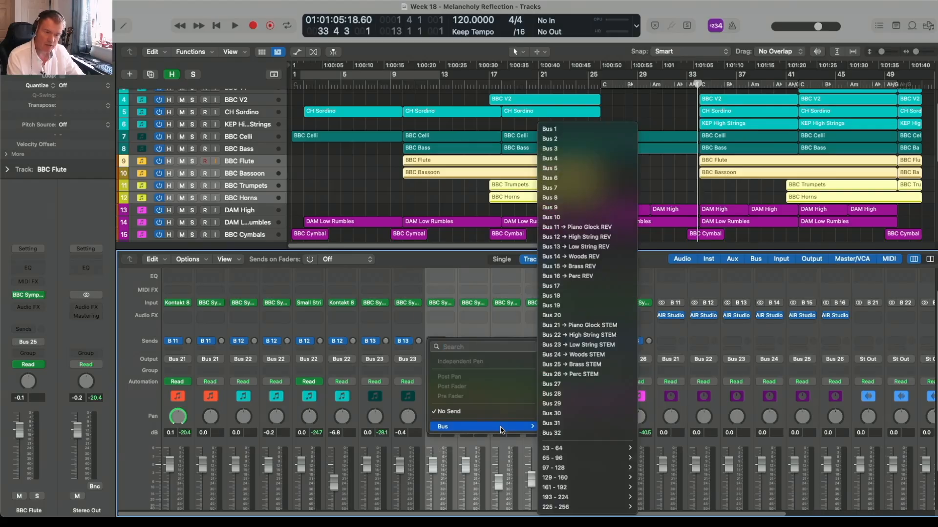
{"action": "left_click", "coordinate": [611, 267]}
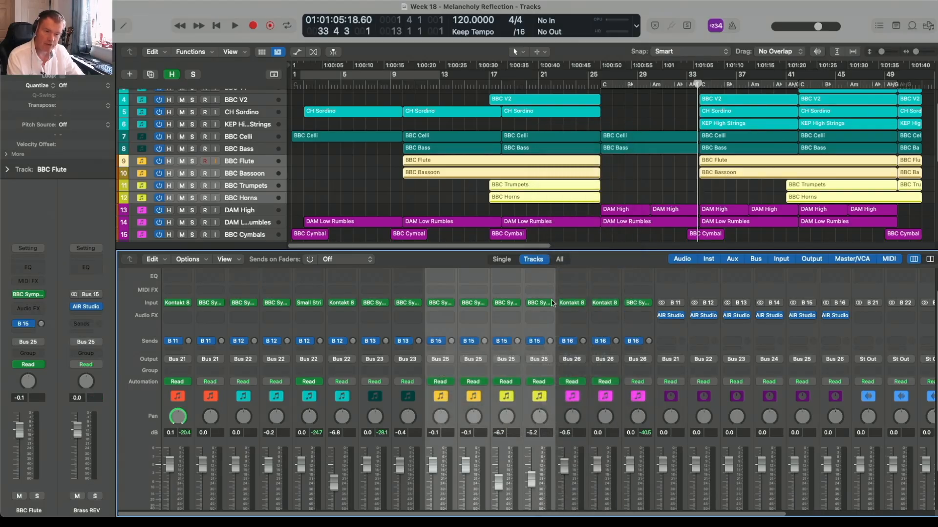
- Select the piano channel and set a cycle region from bar 41 to bar 49
{"action": "left_click", "coordinate": [446, 336]}
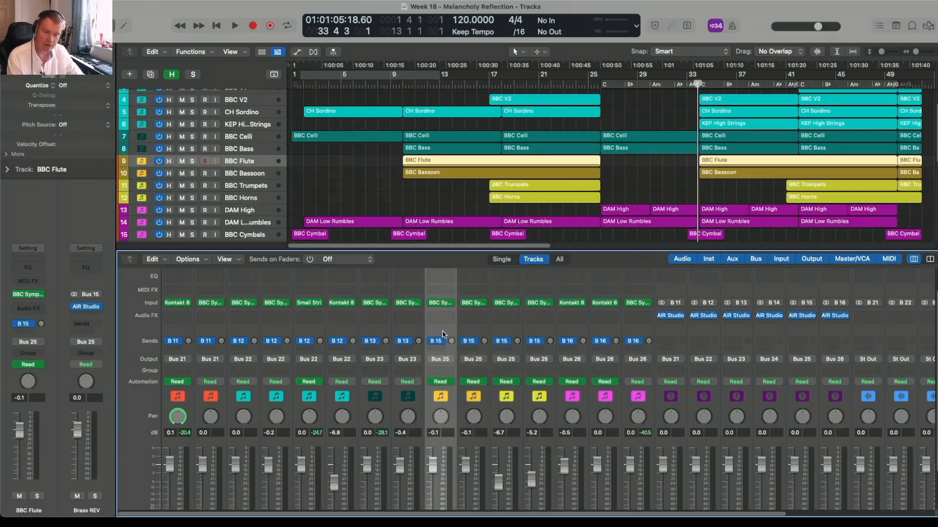
{"action": "left_click", "coordinate": [186, 329]}
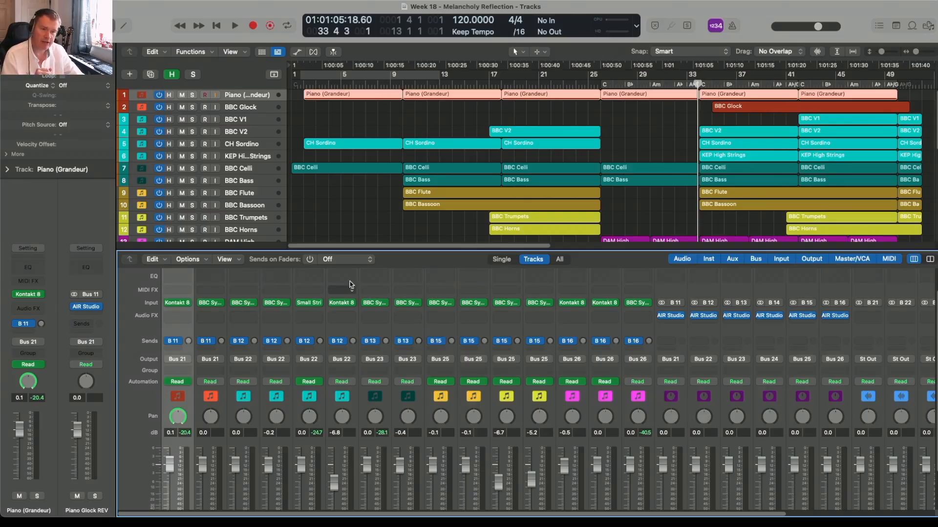
{"action": "scroll", "coordinate": [404, 248], "scroll_direction": "right", "scroll_amount": 5}
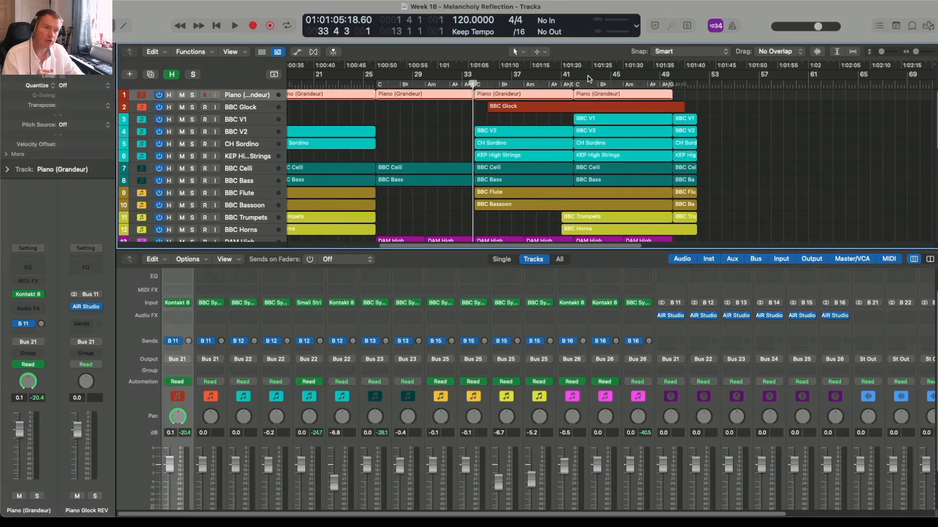
{"action": "left_click_drag", "start_coordinate": [578, 76], "coordinate": [667, 69]}
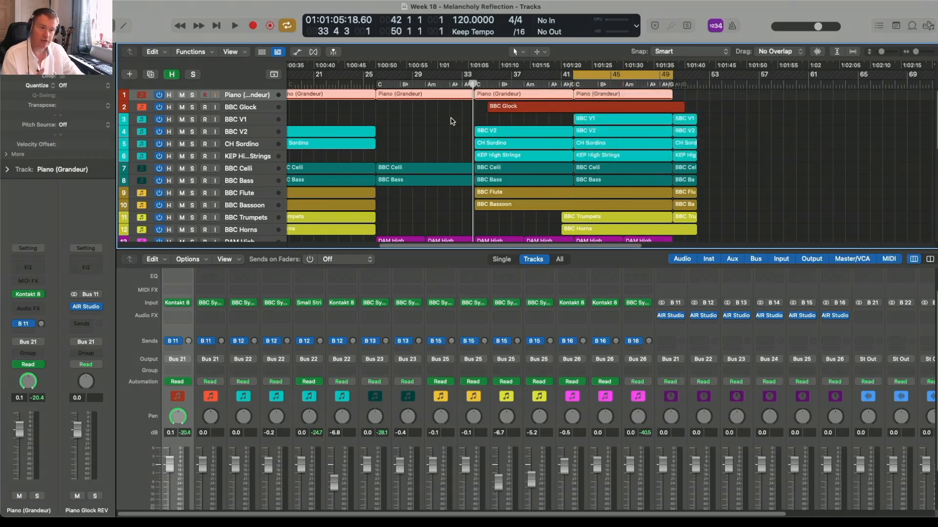
- Scroll through the mixer to review each channel's inserts, sends and output routing
{"action": "scroll", "coordinate": [590, 98], "scroll_direction": "down", "scroll_amount": 3}
{"action": "scroll", "coordinate": [590, 97], "scroll_direction": "up", "scroll_amount": 3}
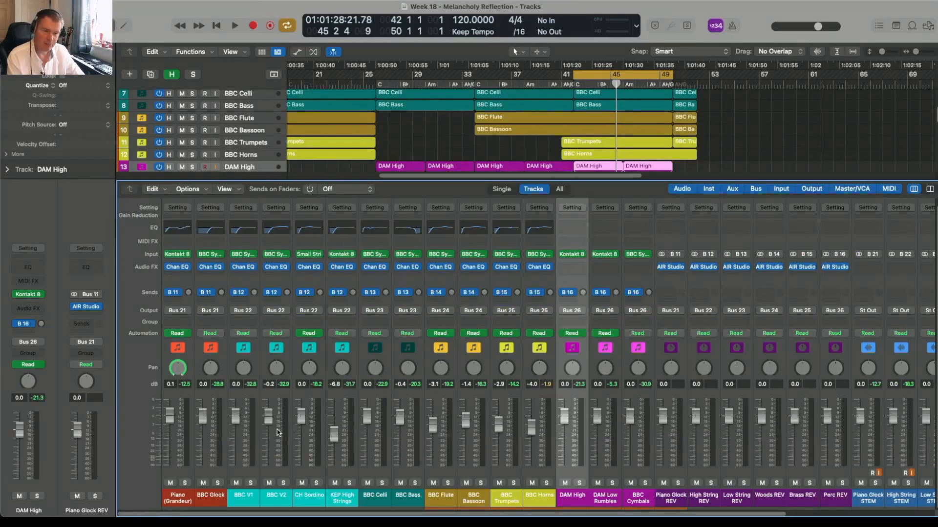
{"action": "left_click", "coordinate": [439, 285]}
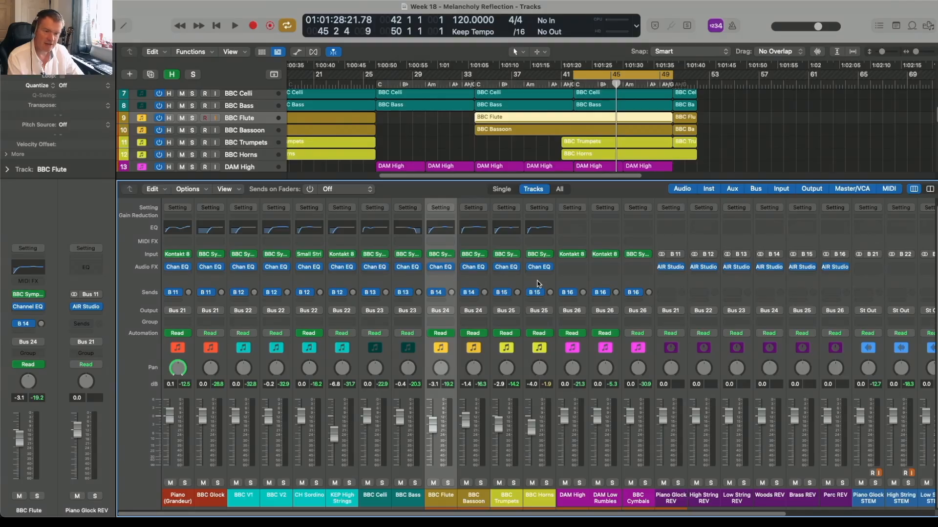
{"action": "left_click", "coordinate": [538, 285], "text": "shift"}
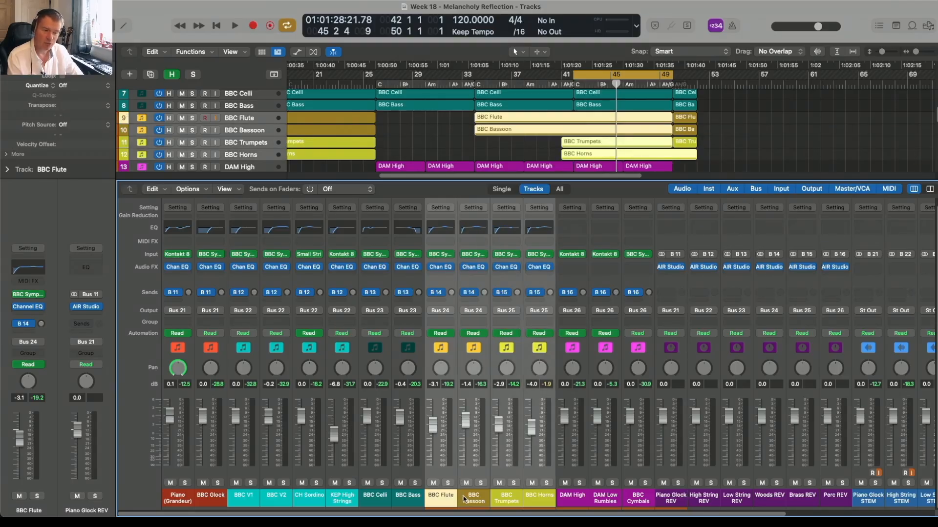
{"action": "left_click", "coordinate": [450, 283]}
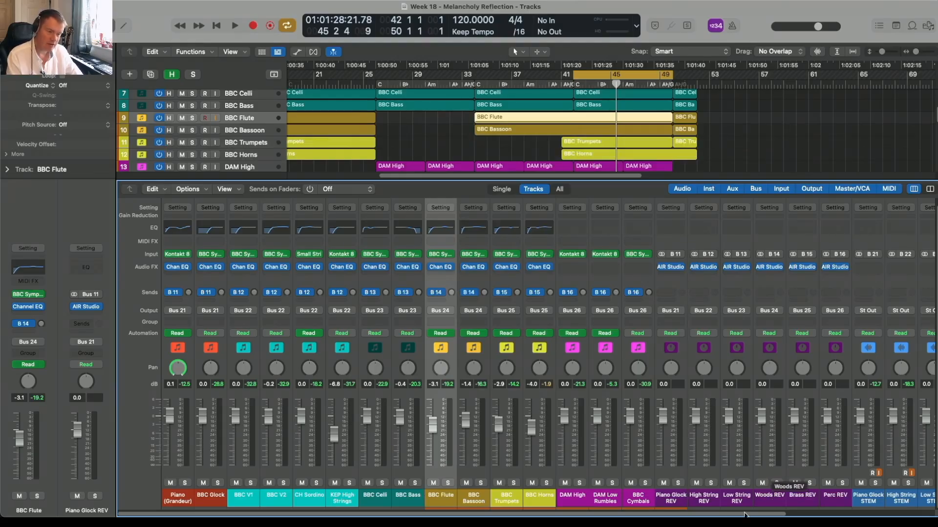
{"action": "scroll", "coordinate": [845, 507], "scroll_direction": "right", "scroll_amount": 5}
{"action": "scroll", "coordinate": [844, 508], "scroll_direction": "right", "scroll_amount": 3}
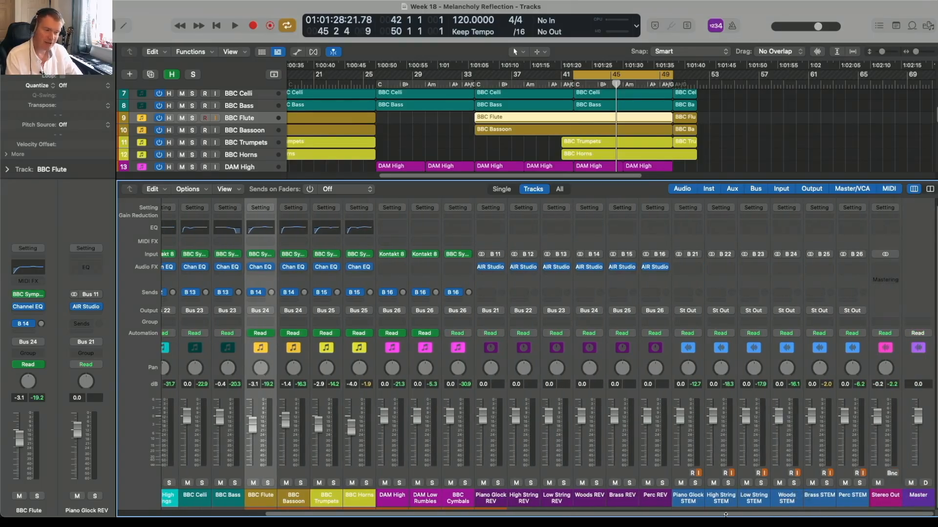
{"action": "scroll", "coordinate": [178, 315], "scroll_direction": "left", "scroll_amount": 8}
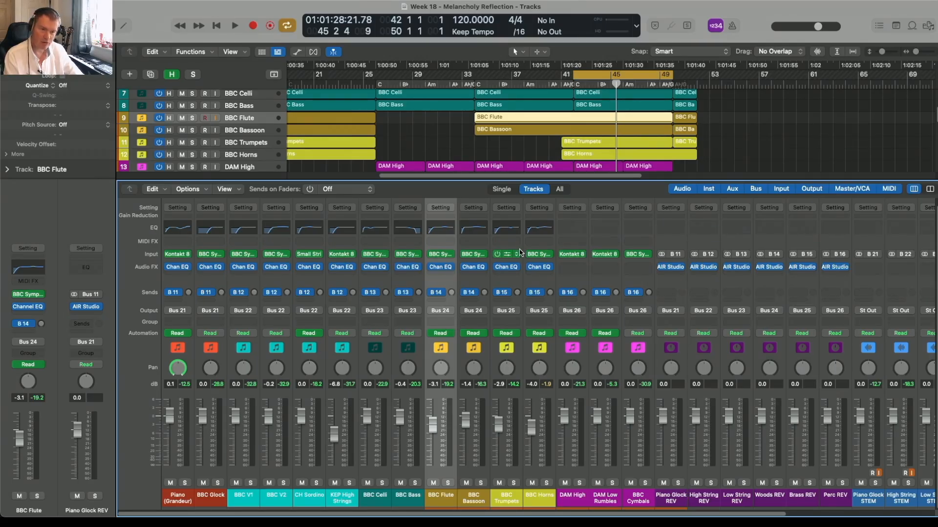
{"action": "scroll", "coordinate": [278, 375], "scroll_direction": "up", "scroll_amount": 1}
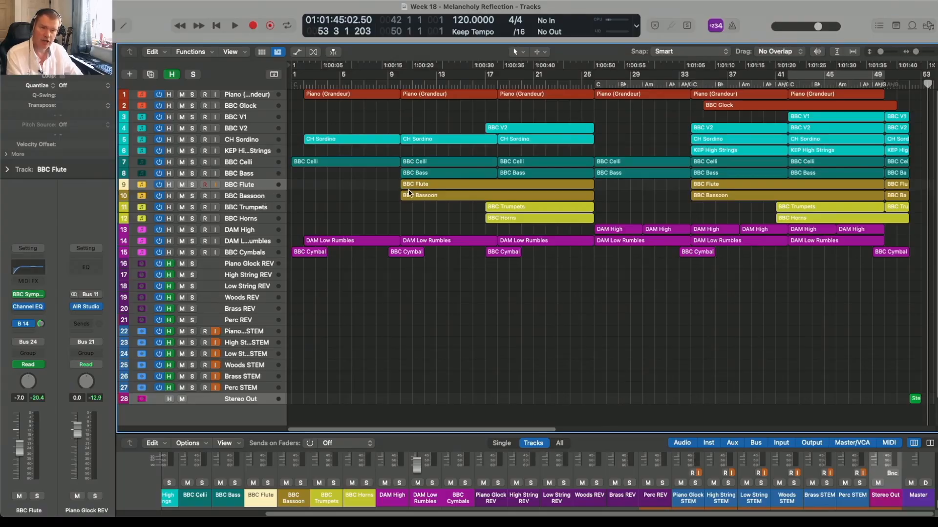
- Display the tracks' automation lanes and hide them again
{"action": "left_click", "coordinate": [297, 52]}
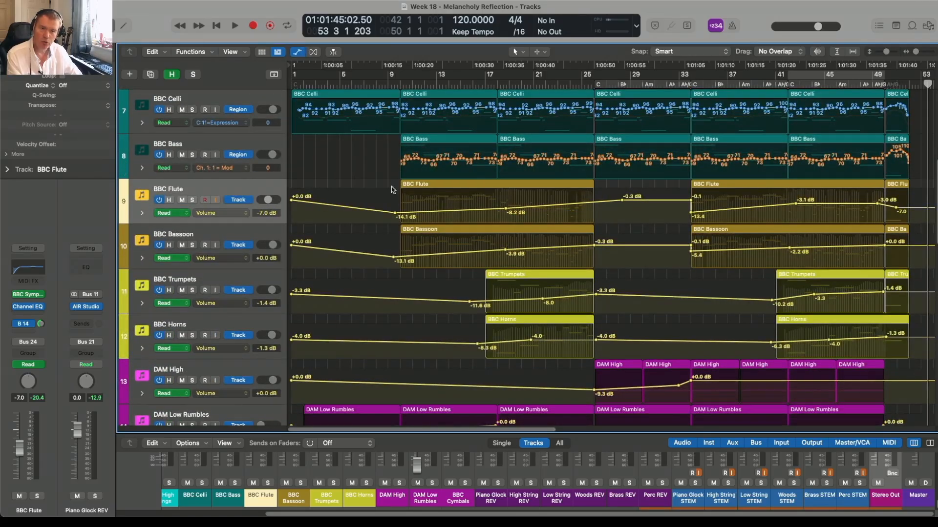
{"action": "left_click", "coordinate": [297, 51]}
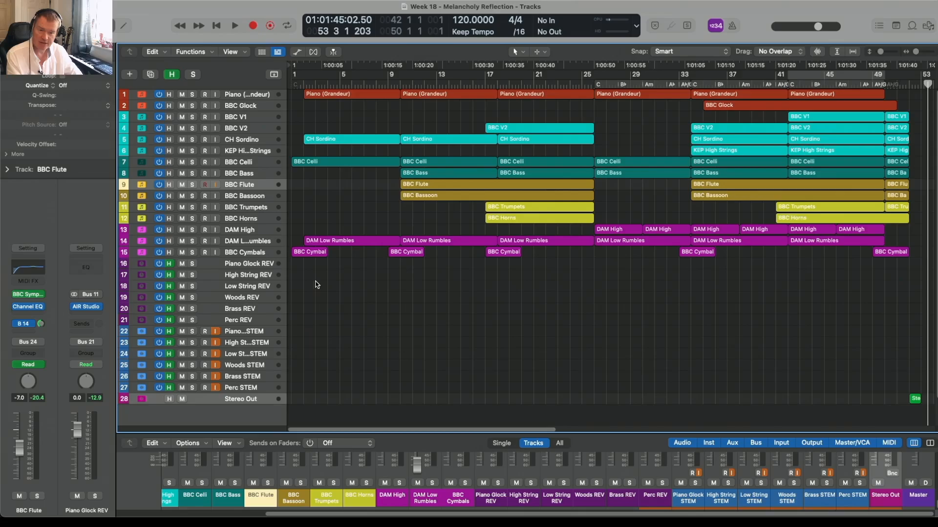
- Enable input monitoring and recording on the six STEM tracks and record the stem mix onto them
{"action": "left_click_drag", "start_coordinate": [216, 336], "coordinate": [215, 388]}
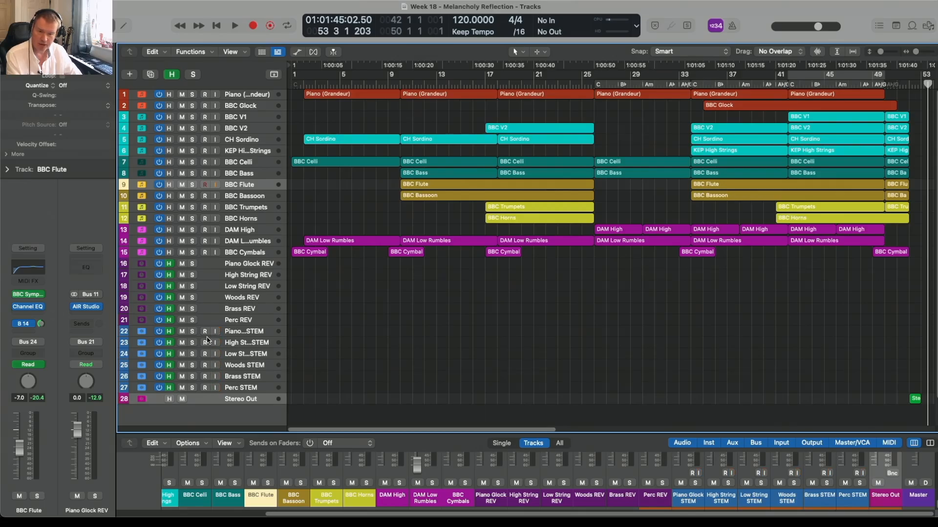
{"action": "left_click_drag", "start_coordinate": [205, 331], "coordinate": [203, 389]}
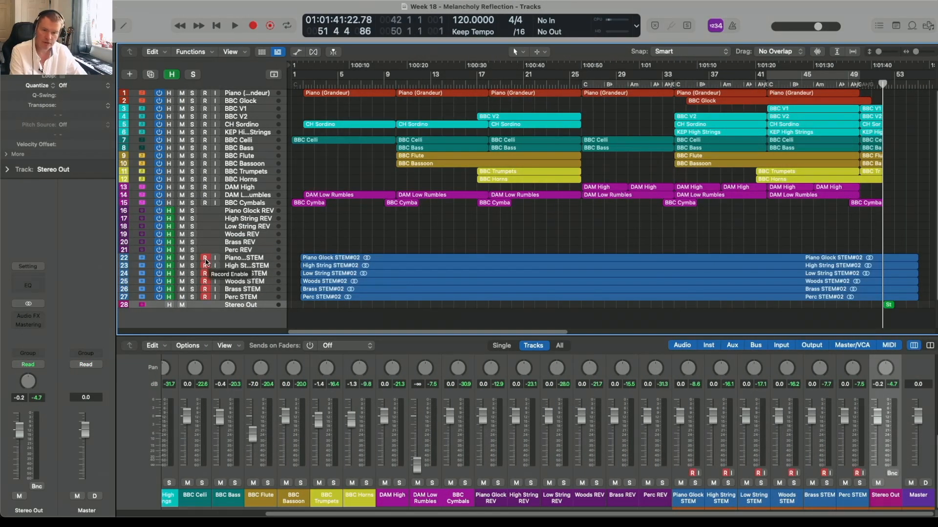
{"action": "left_click_drag", "start_coordinate": [205, 261], "coordinate": [206, 299]}
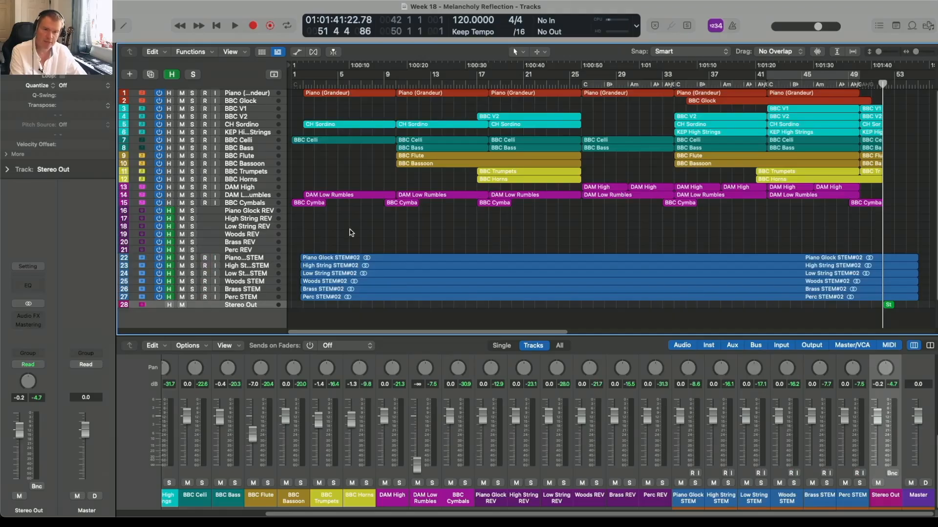
- Play the project back from bar 1 and stop playback
{"action": "left_click", "coordinate": [302, 86]}
{"action": "key", "text": "space"}
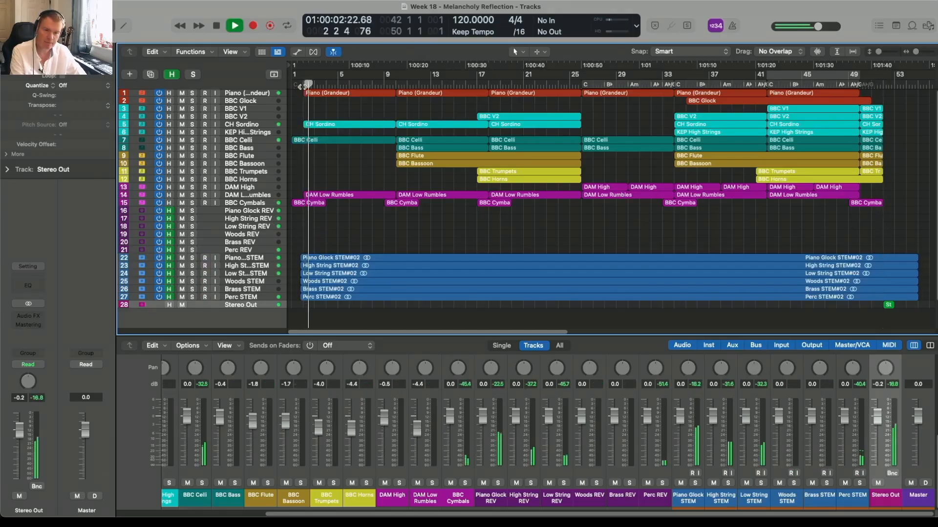
{"action": "key", "text": "space"}
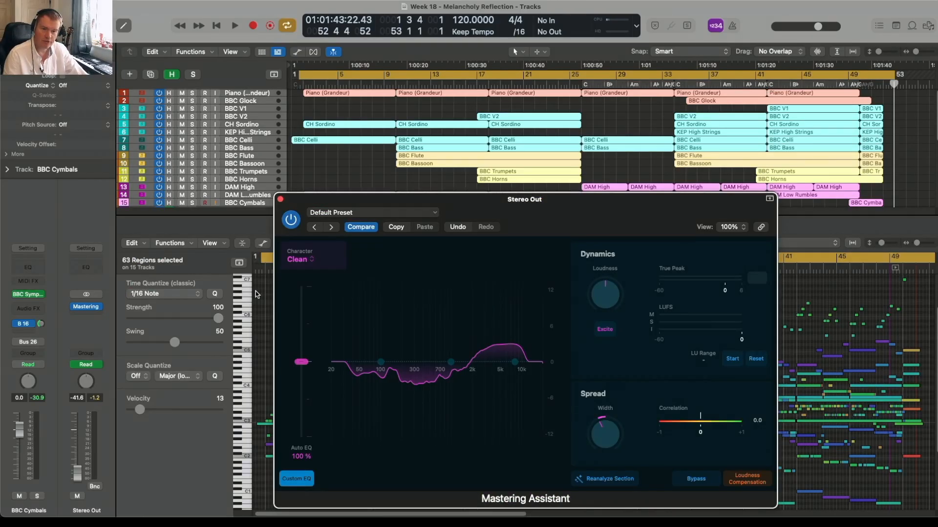
- Open the Mastering Assistant's Character options on Stereo Out and keep Clean selected
{"action": "left_click", "coordinate": [293, 261]}
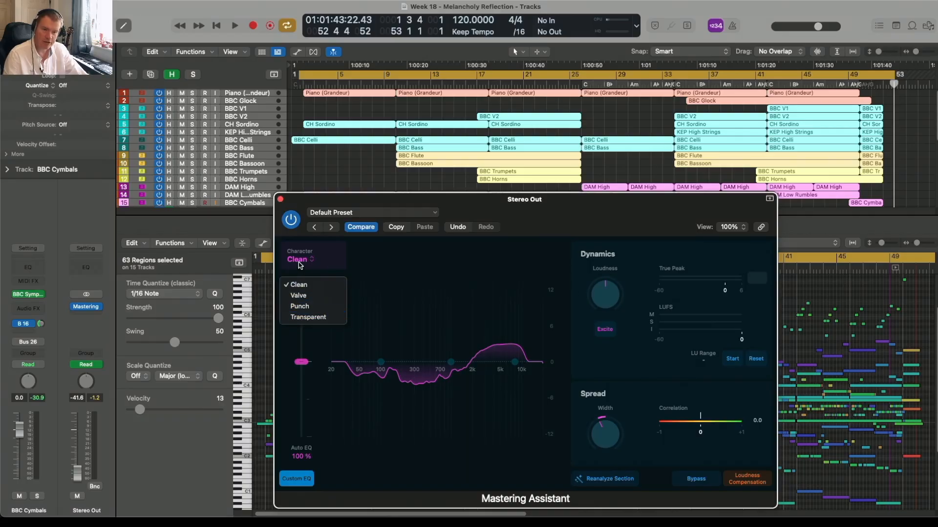
{"action": "left_click", "coordinate": [299, 263]}
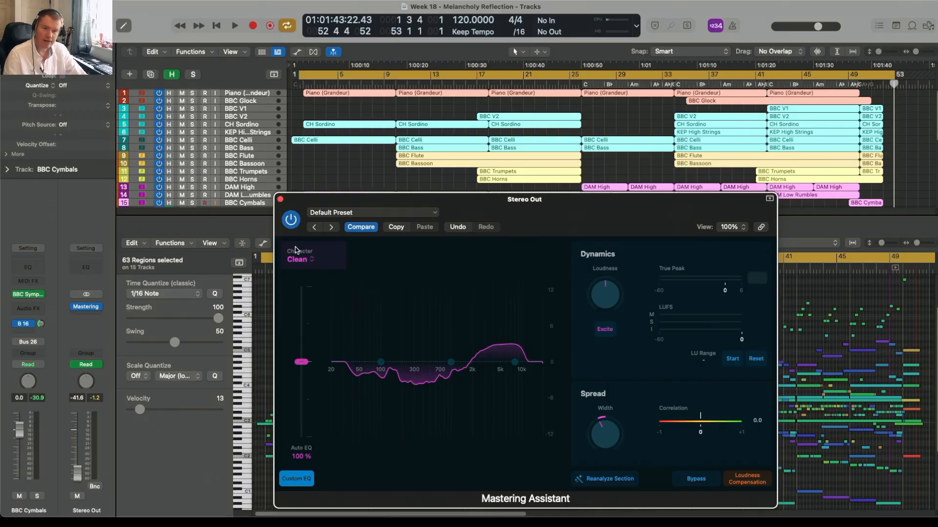